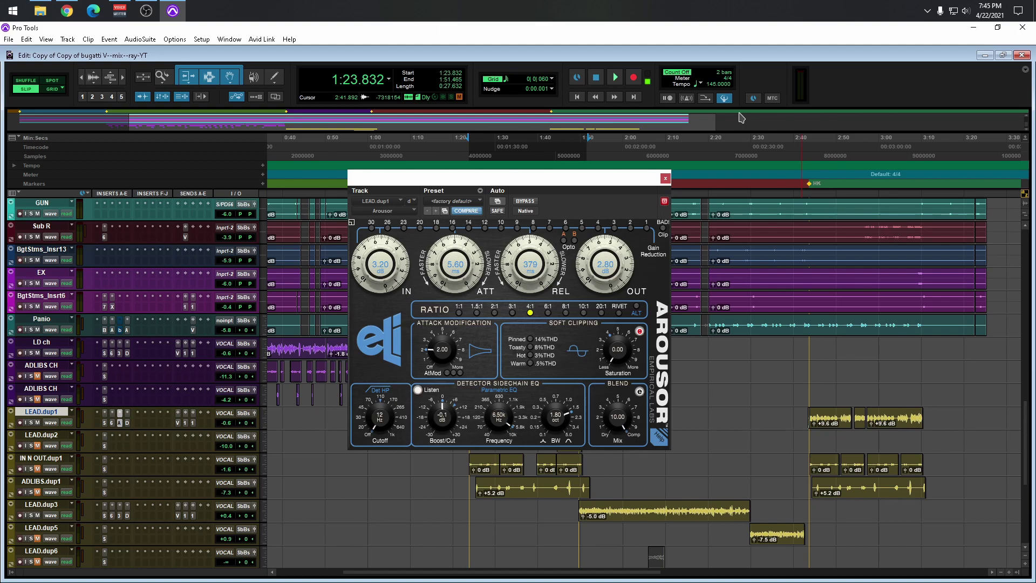
Step: Close the Arousor window and play back the selected hook section in the full mix
click(665, 179)
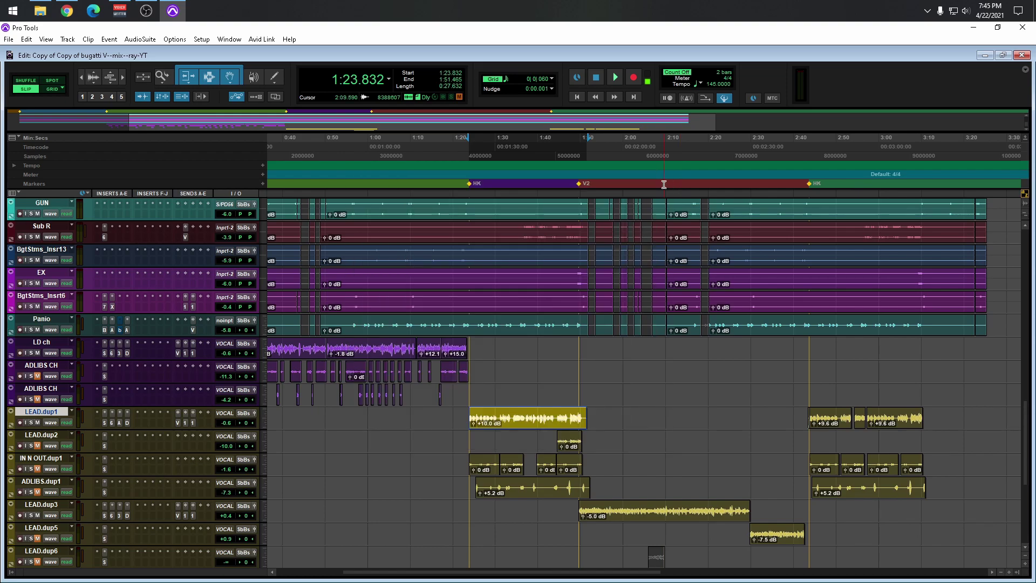
key(space)
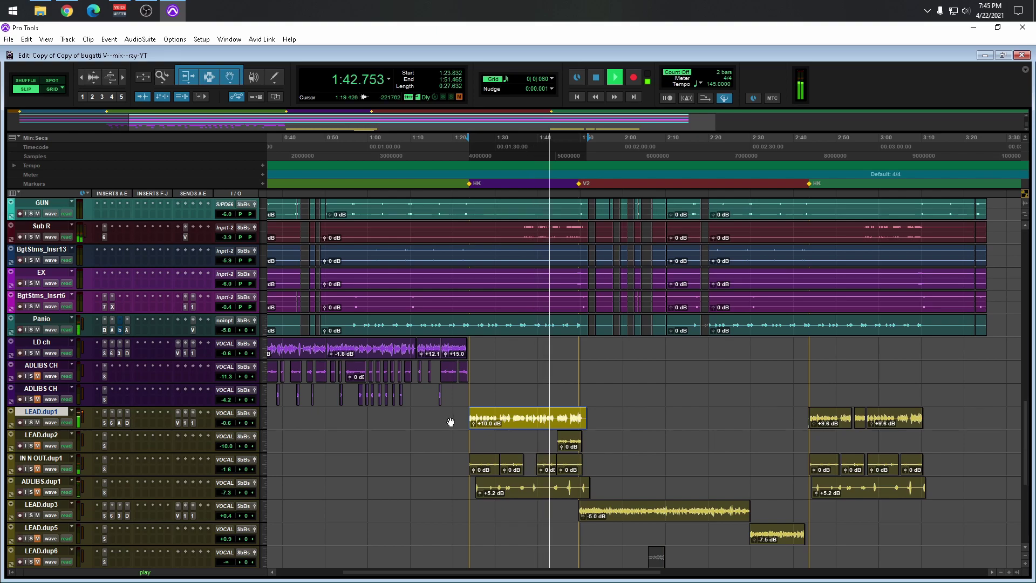
key(space)
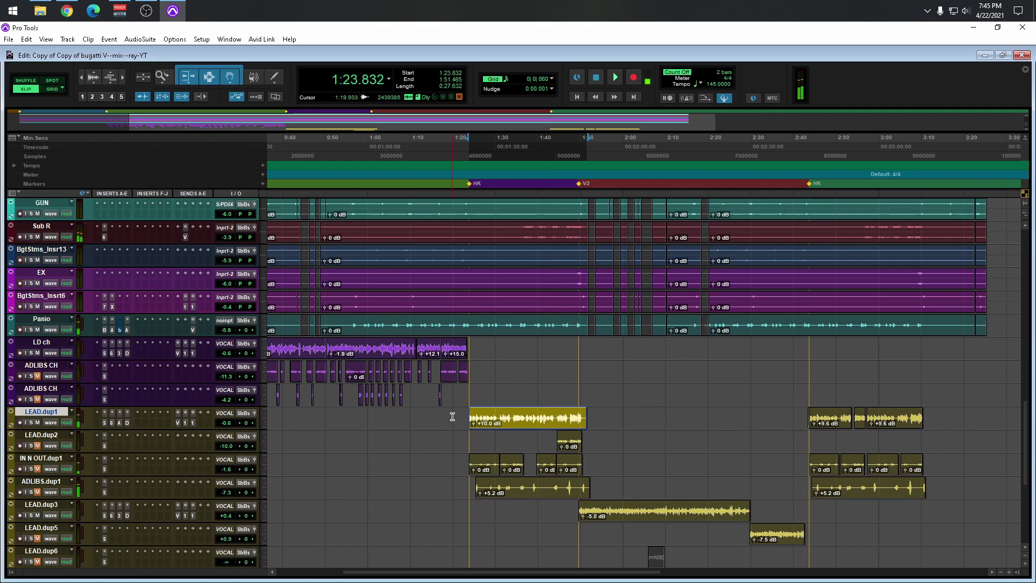
Step: Solo the LEAD.dup1 track and reopen its Arousor compressor, playing the selection briefly
key(shift+s)
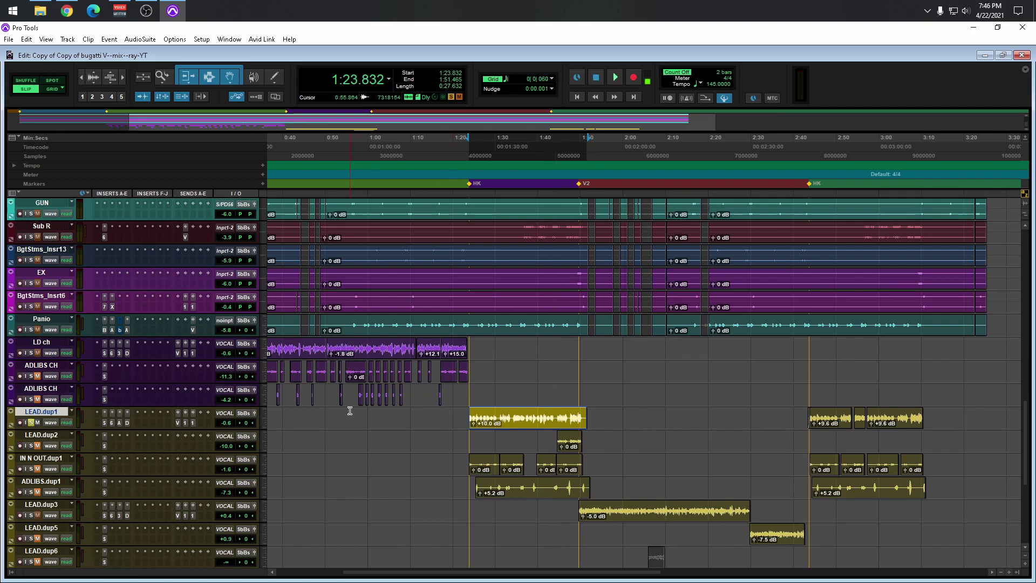
click(120, 422)
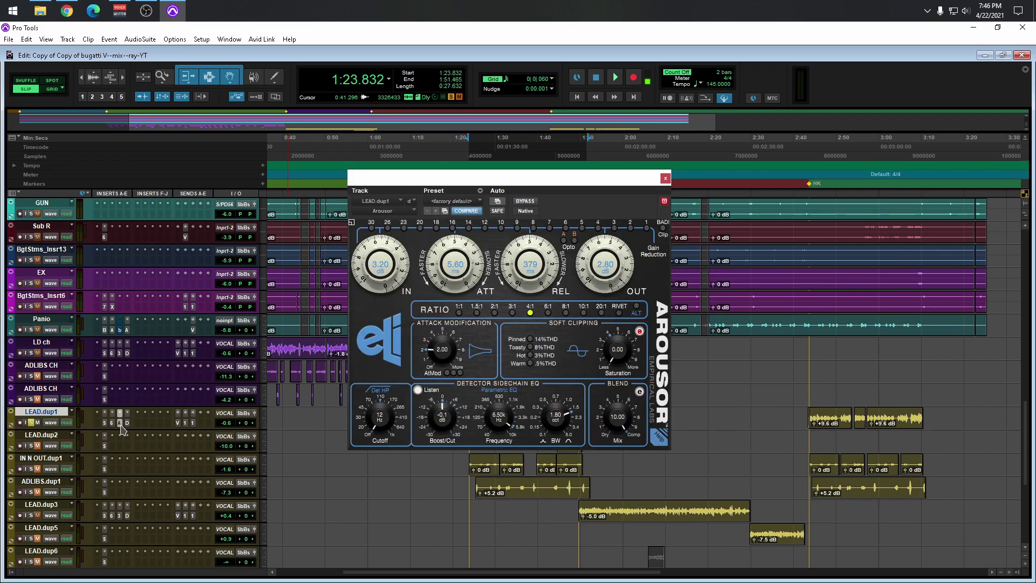
key(space)
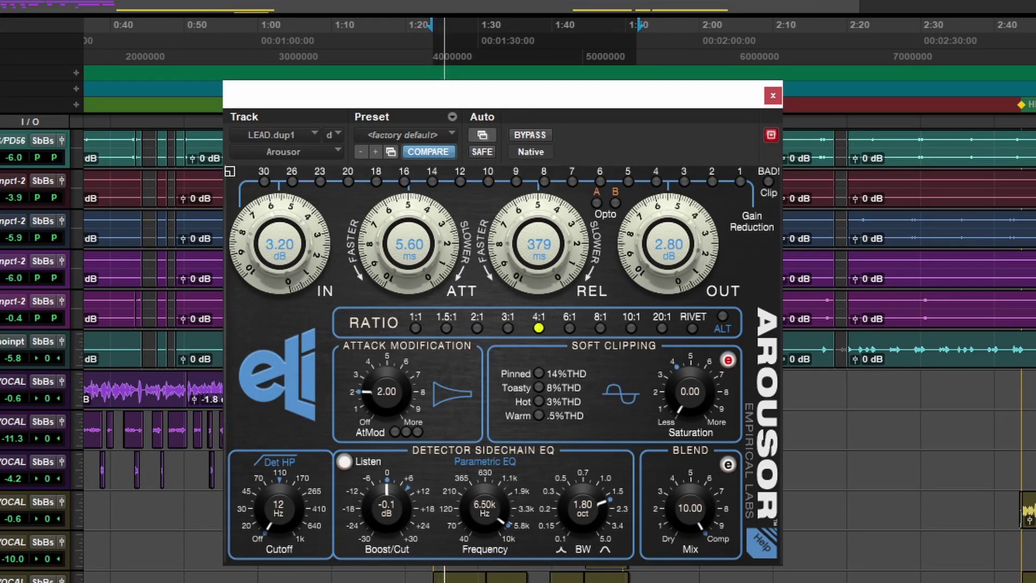
key(space)
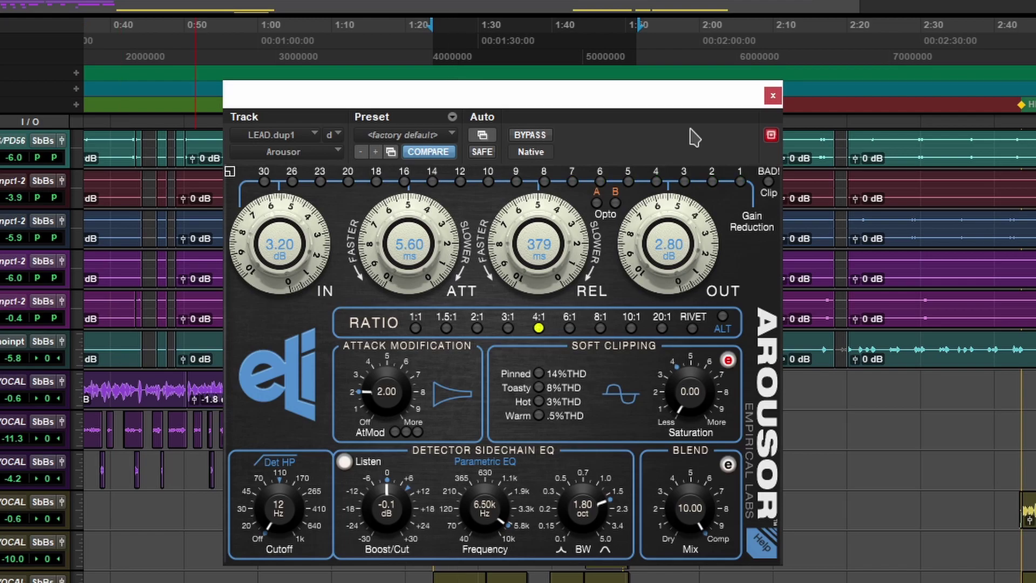
Step: Compare the soloed lead vocal with Arousor bypassed and active during playback
click(530, 135)
key(space)
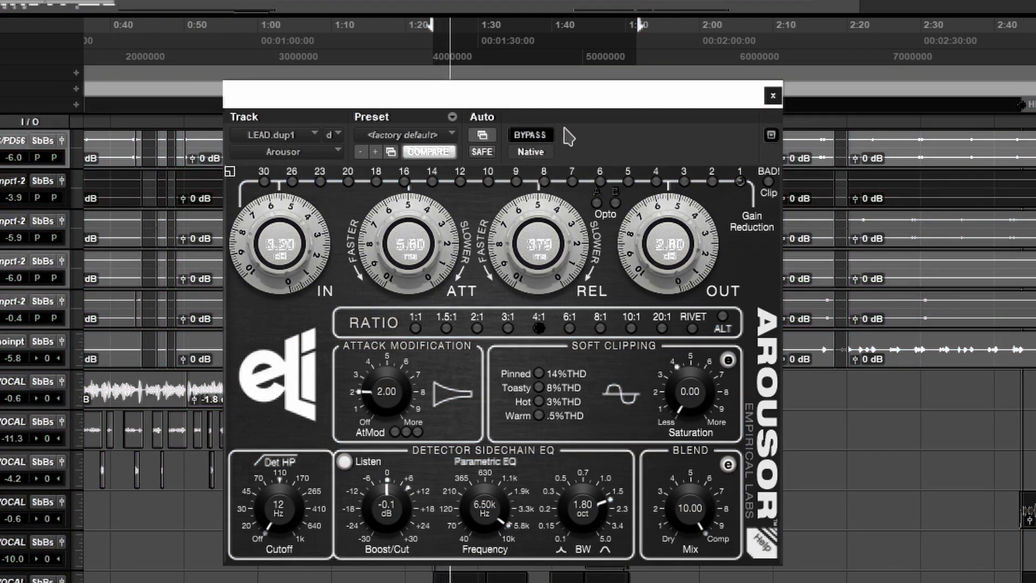
click(543, 136)
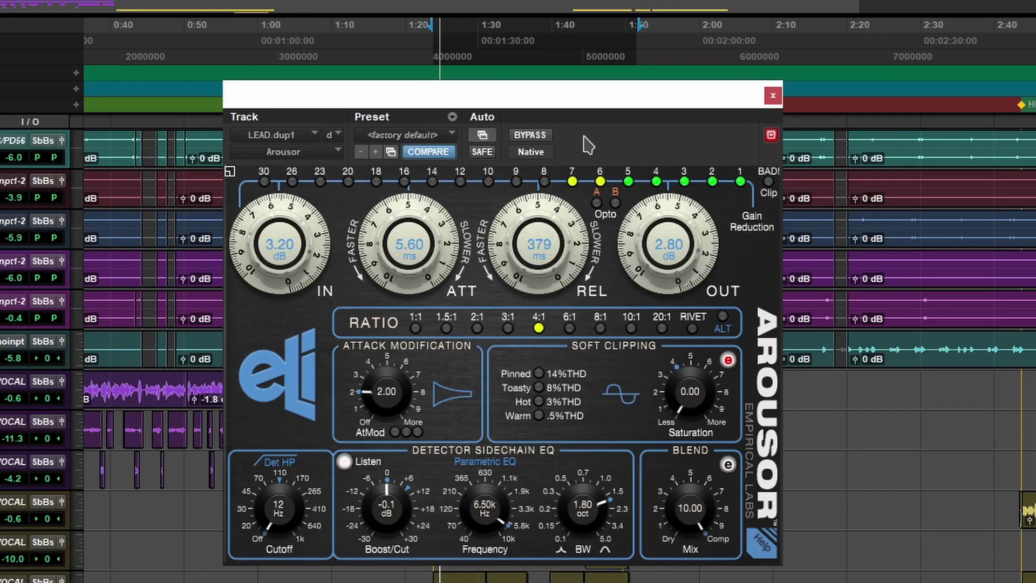
click(535, 136)
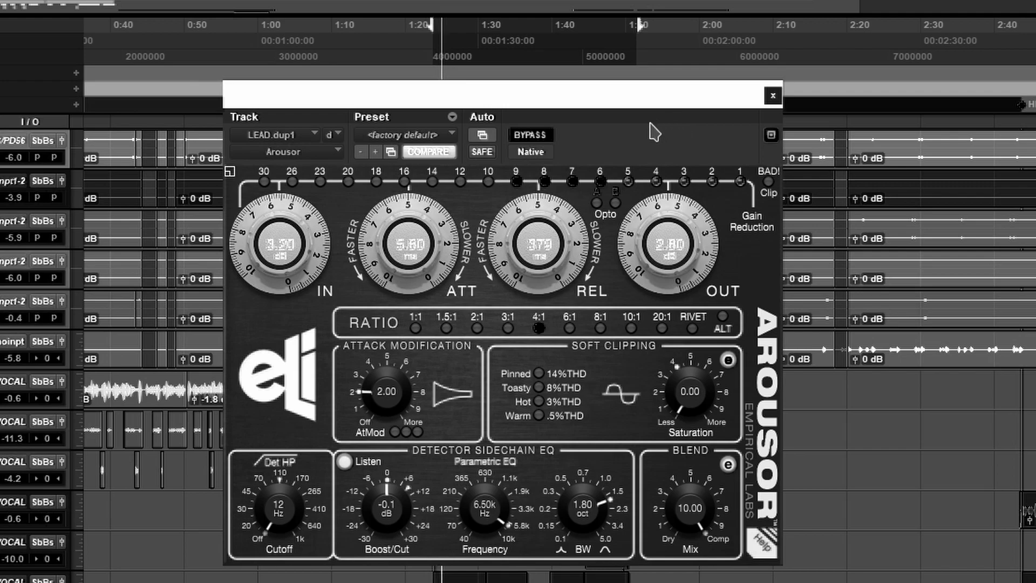
key(space)
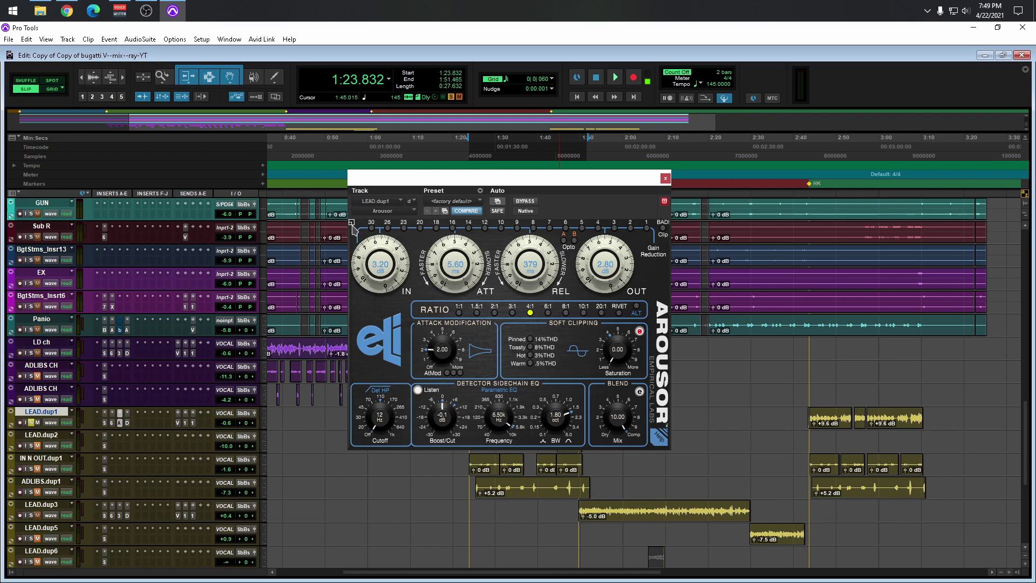
Step: Enlarge the Arousor plug-in window so its controls are easier to read
drag(354, 227, 221, 146)
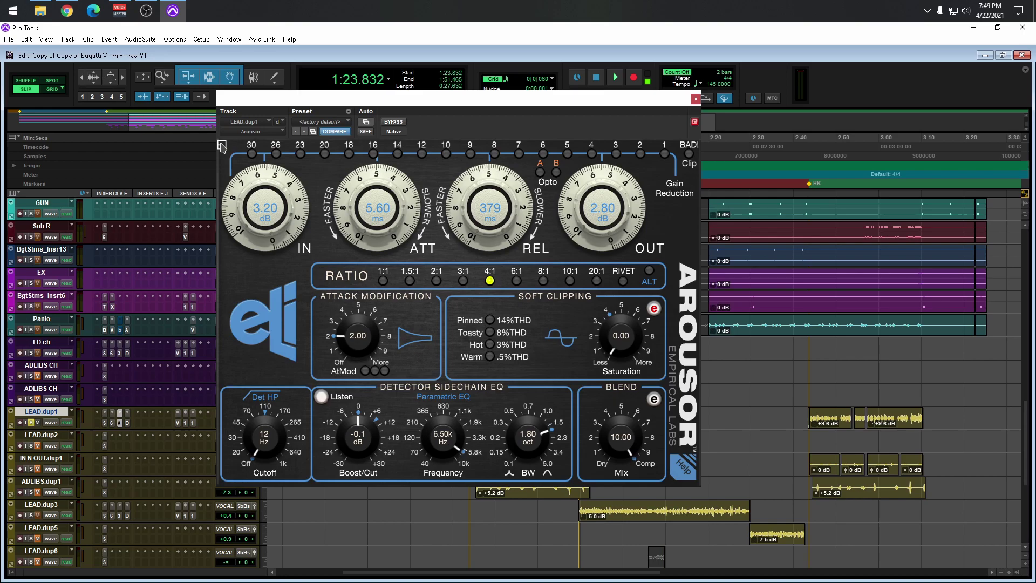
drag(221, 145, 221, 147)
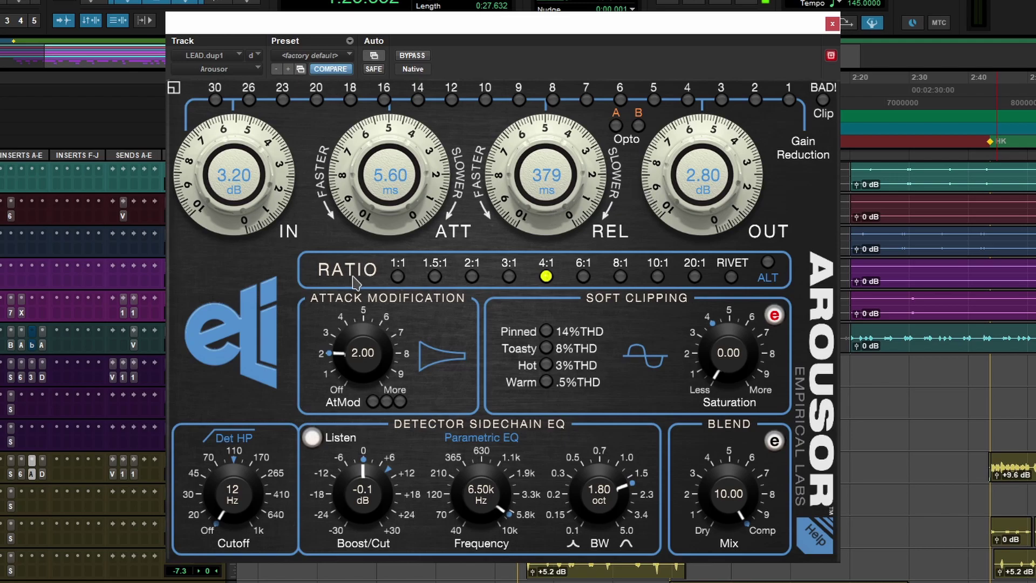
Step: Review the Ratio options, and show and hide the extended Soft Clipping controls
drag(398, 277, 546, 281)
click(774, 318)
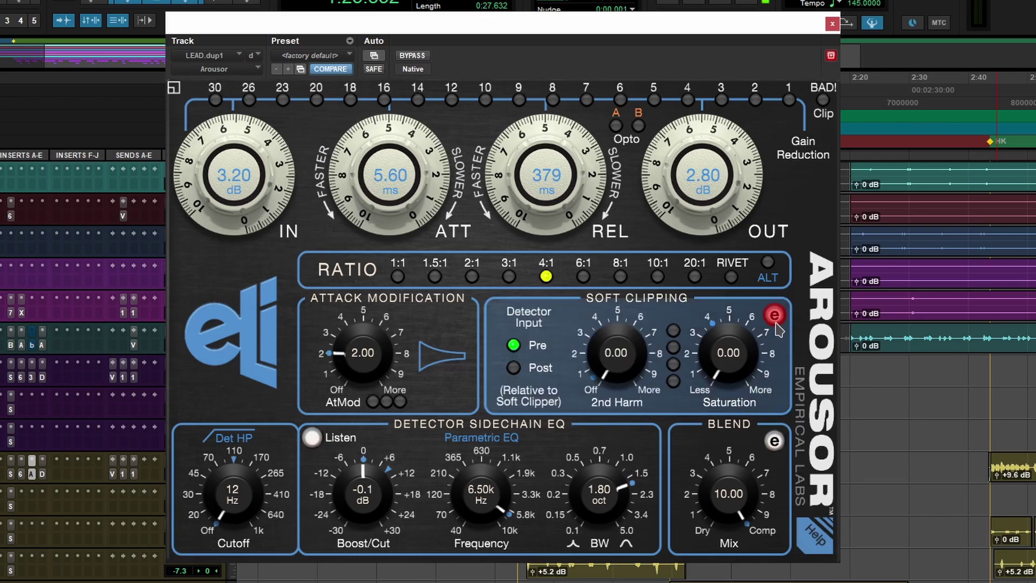
click(774, 316)
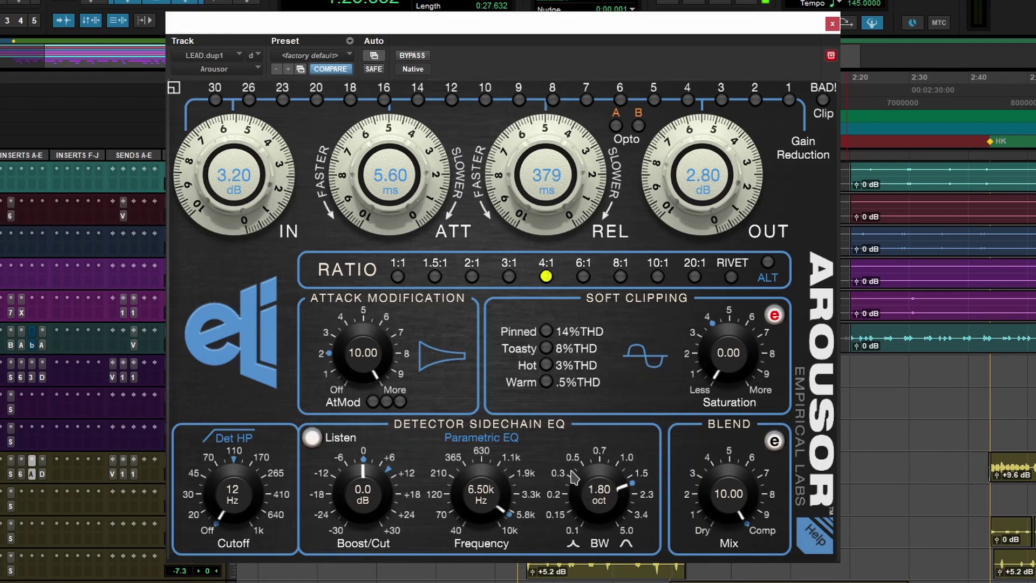
Step: Try raising the Attack Modification amount and reset it to its default of 2.00
alt+click(354, 371)
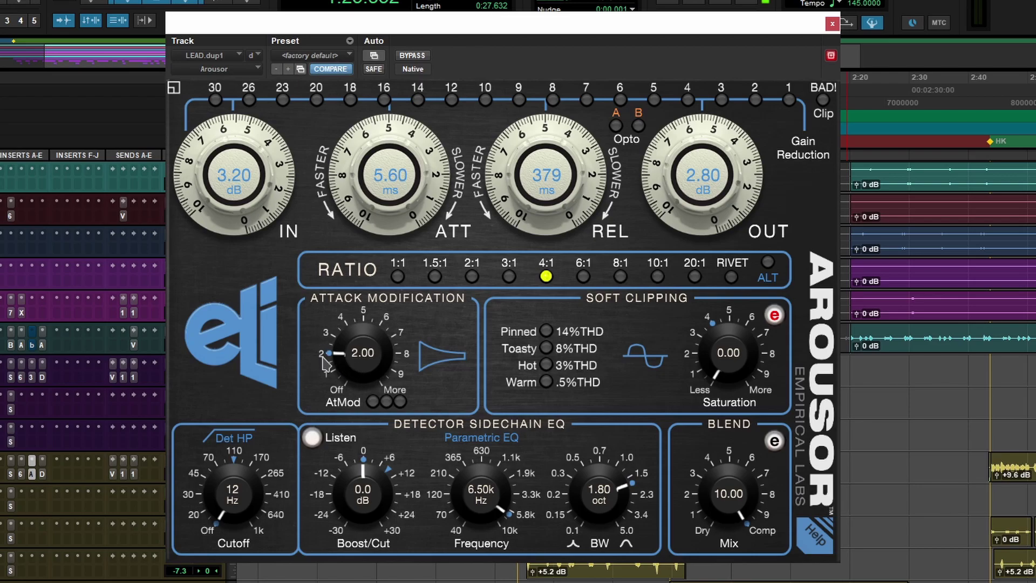
drag(367, 382, 367, 145)
alt+click(365, 384)
Step: Try different Saturation amounts in the Soft Clipping section and reset the control to 0.00
drag(712, 369, 720, 367)
scroll(724, 367, up, 4)
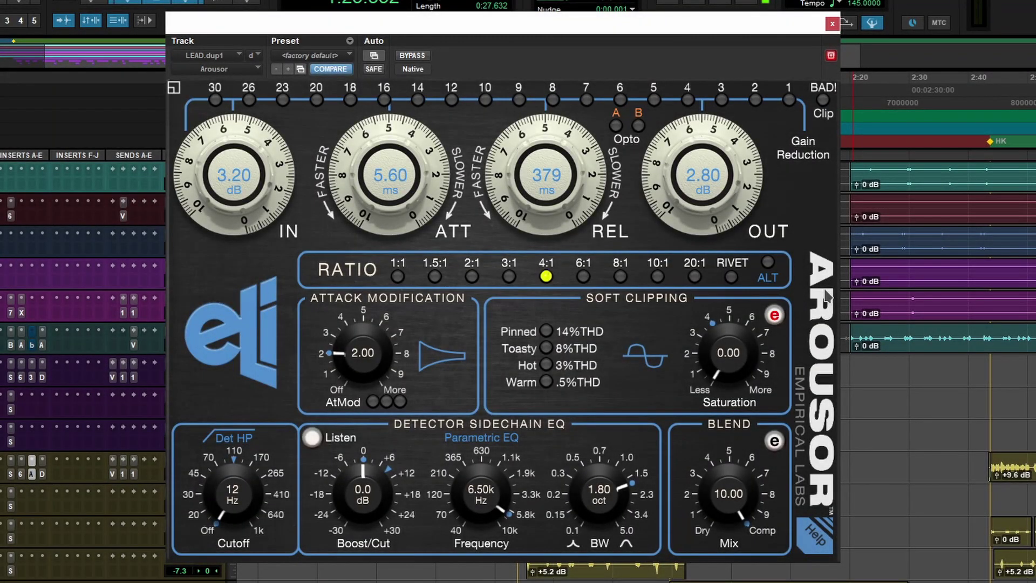
drag(737, 381, 689, 89)
drag(708, 302, 722, 344)
alt+click(724, 381)
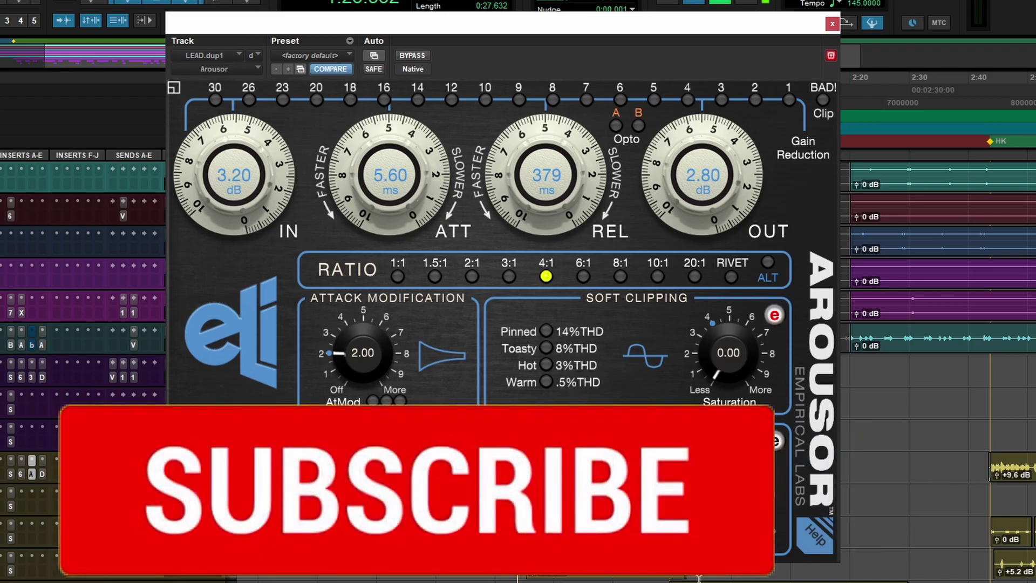
Step: Raise the Soft Clipping Saturation on the lead vocal to 8.42
drag(725, 381, 653, 128)
drag(715, 373, 669, 247)
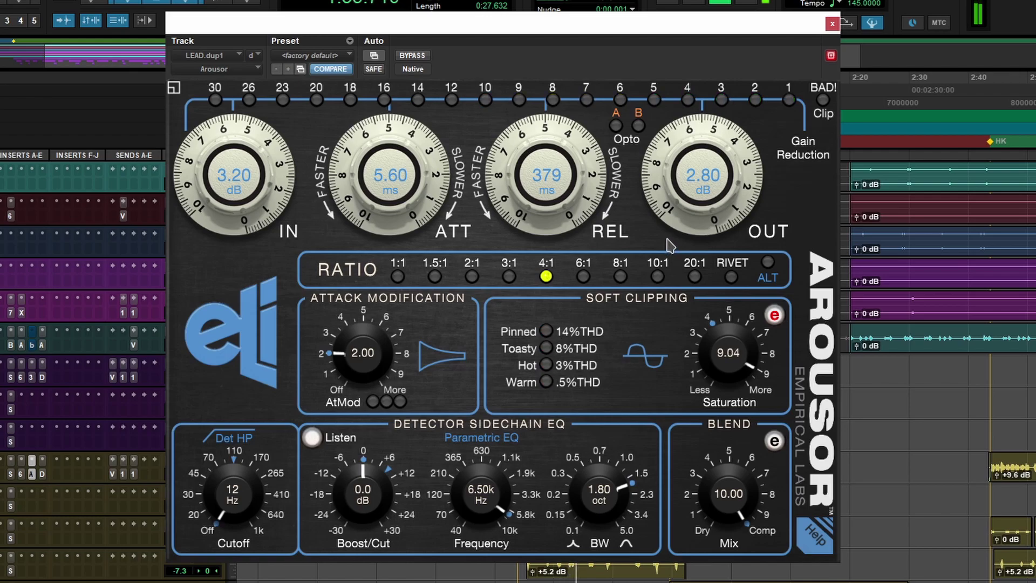
drag(691, 328, 700, 348)
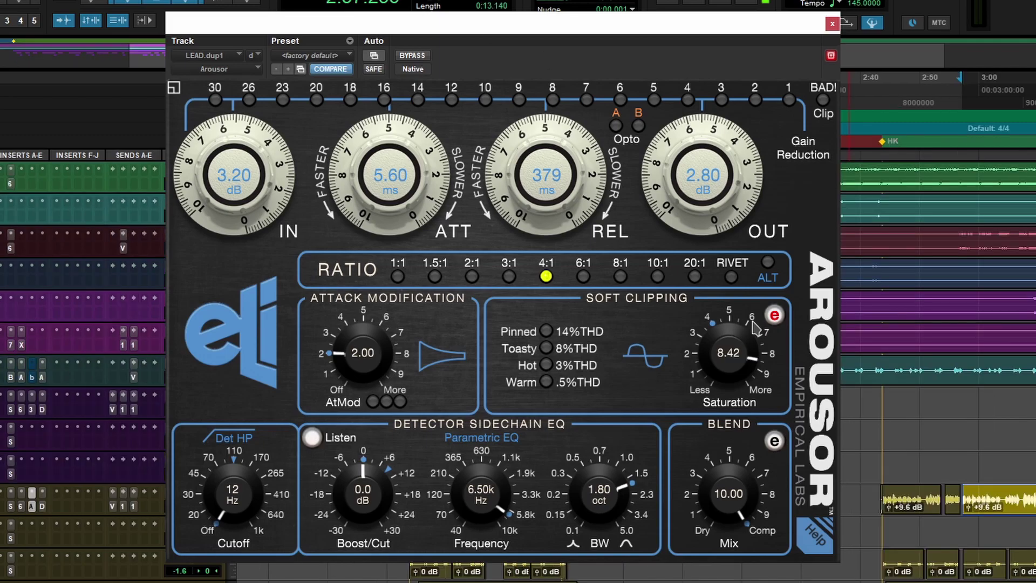
Step: In the extended Soft Clipping controls, set the detector input to Post and 2nd Harm to 8.13
click(772, 319)
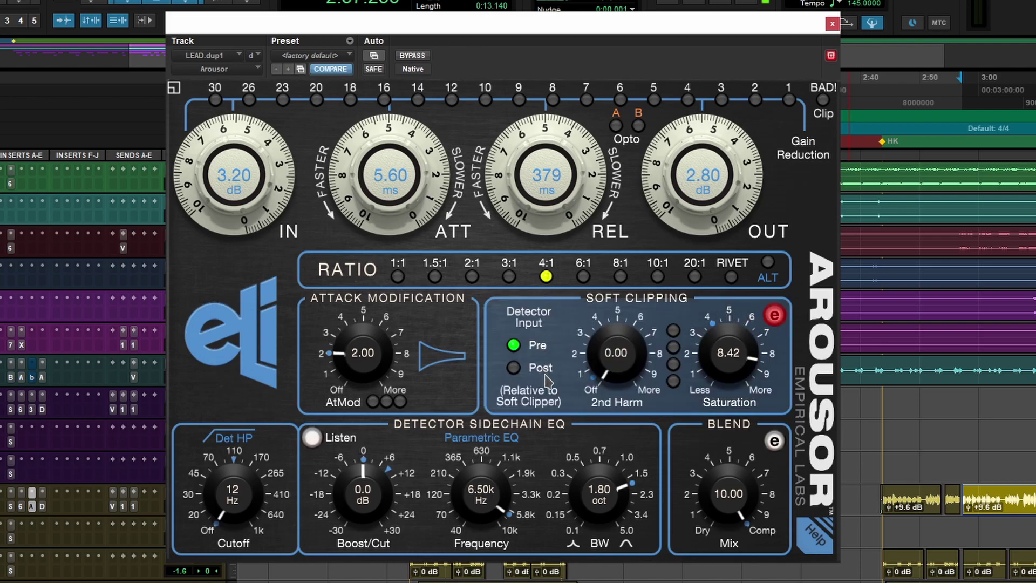
click(514, 368)
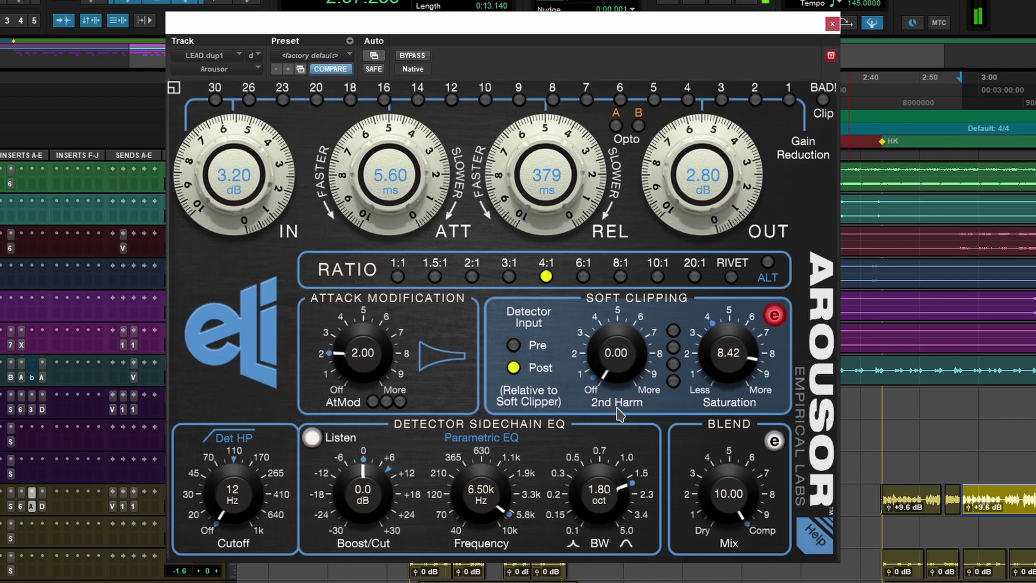
drag(618, 399, 618, 362)
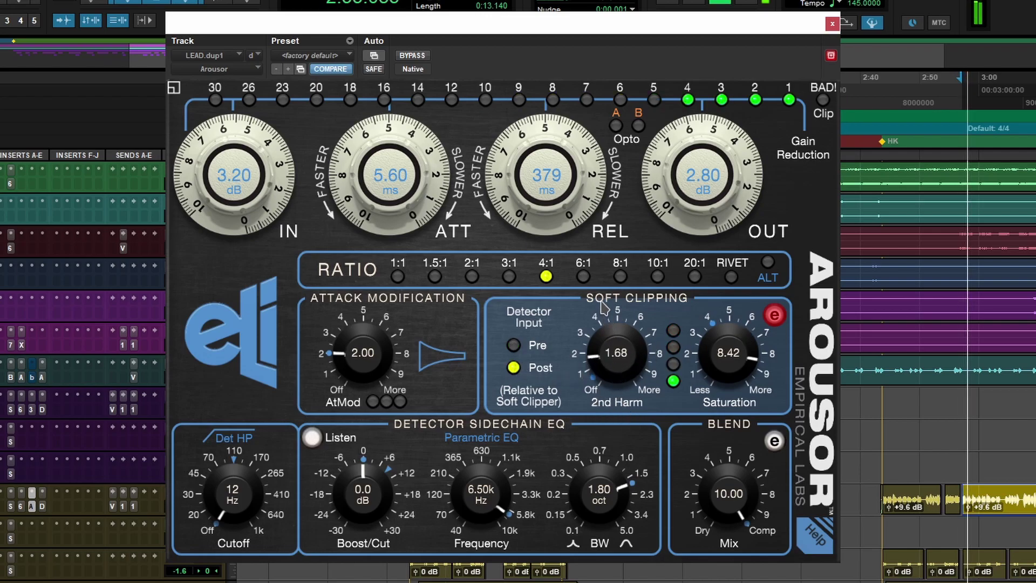
drag(592, 258, 594, 130)
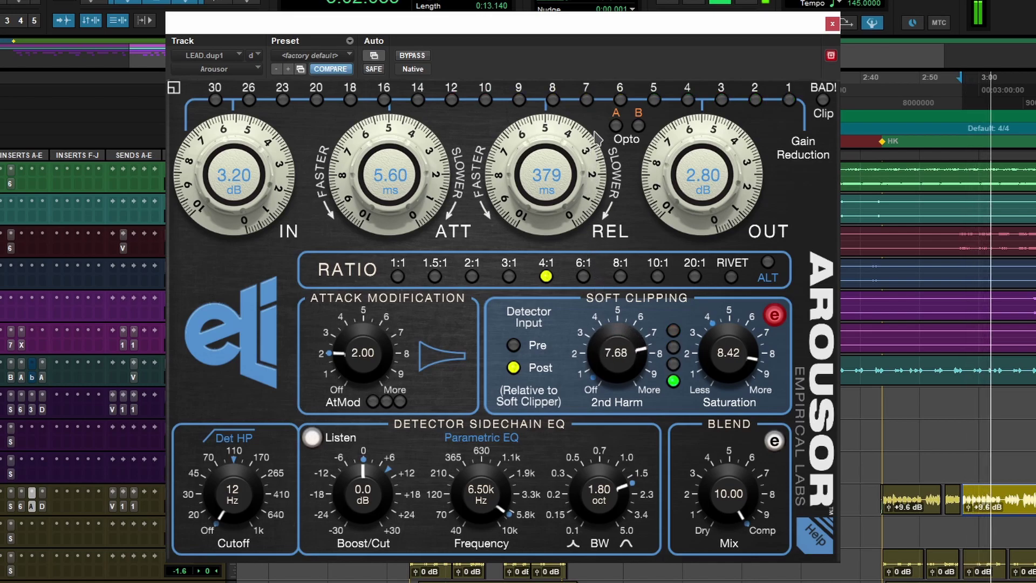
drag(597, 379, 593, 362)
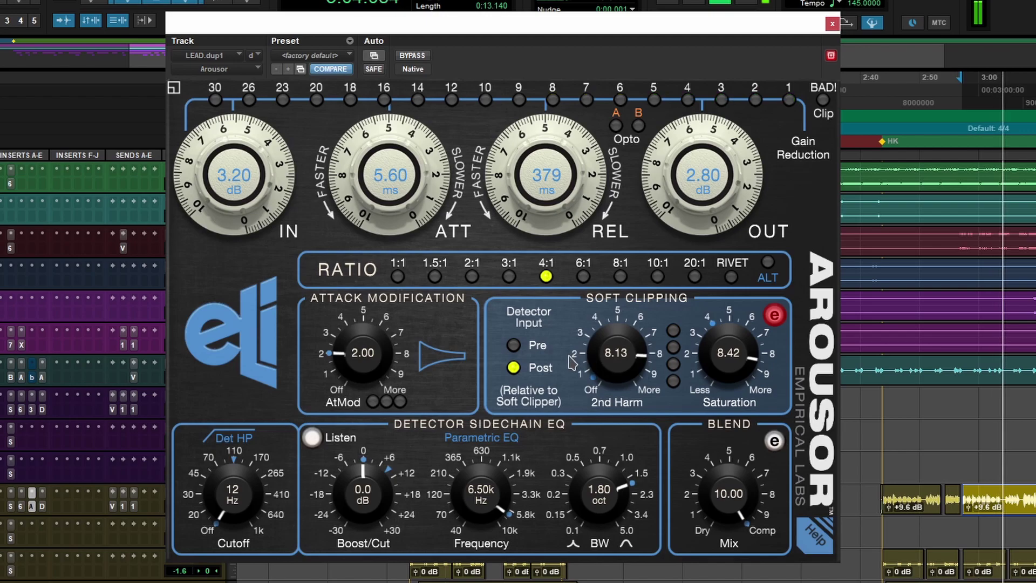
Step: Switch the Soft Clipping detector input to Pre and restart playback to hear the difference
click(512, 366)
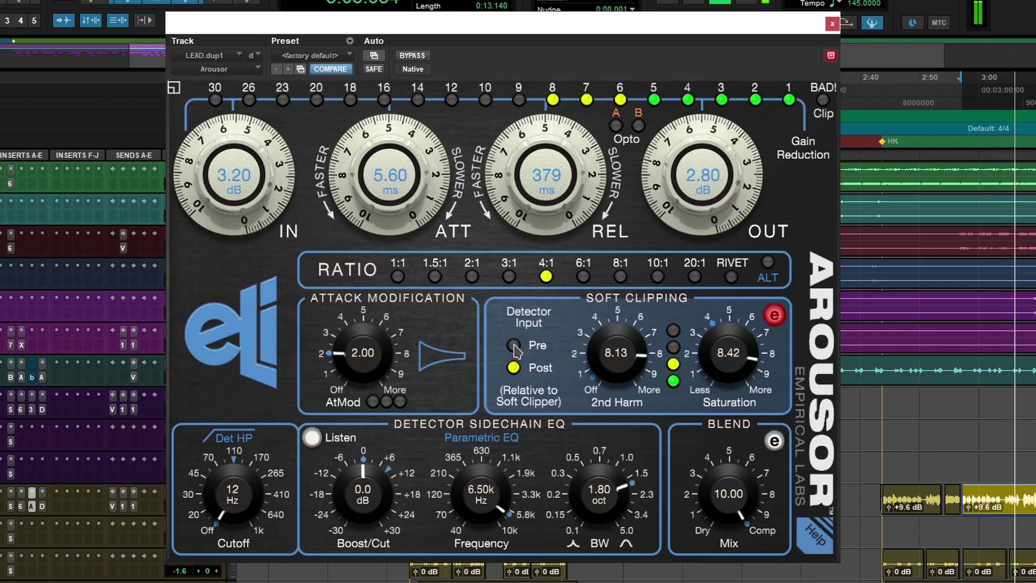
key(space)
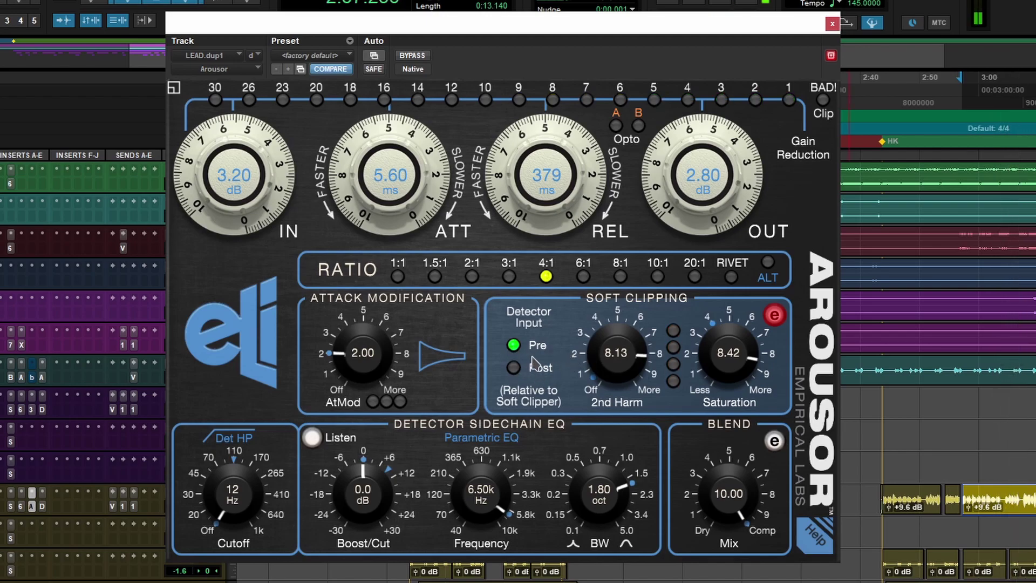
key(space)
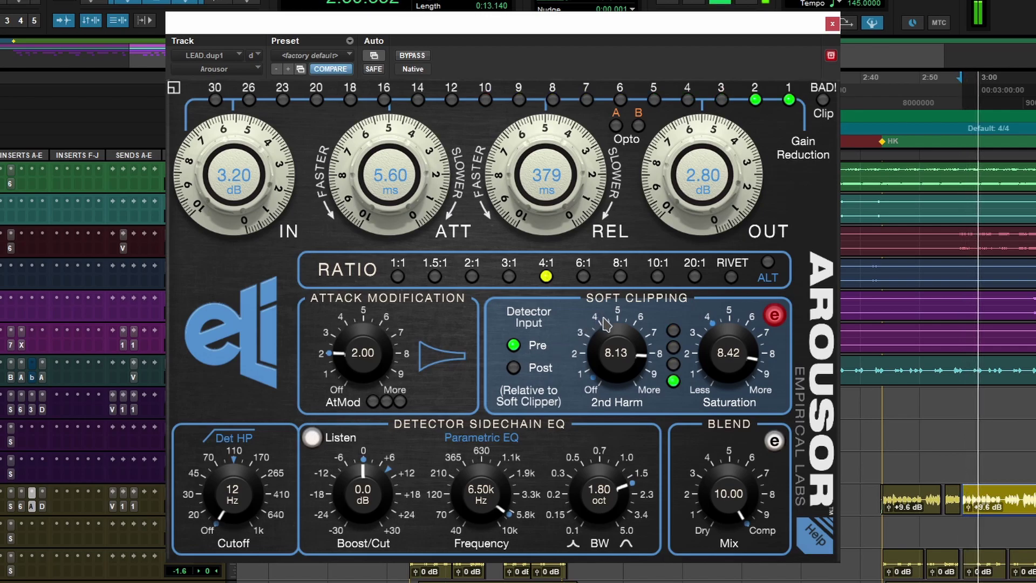
Step: Set 2nd Harm to 9.44 and the detector input to Post, and adjust the Saturation amount
drag(602, 330, 612, 312)
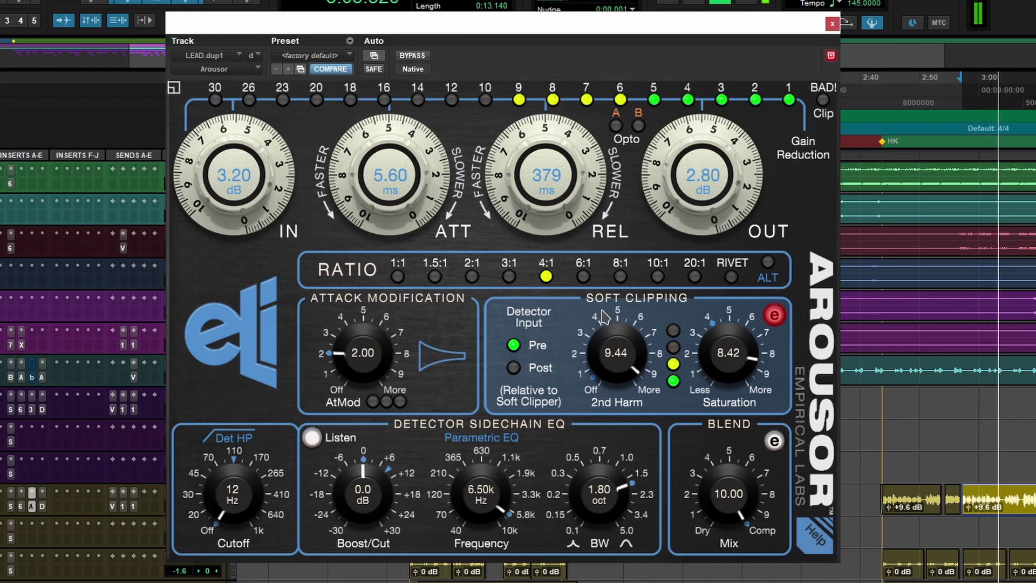
click(515, 368)
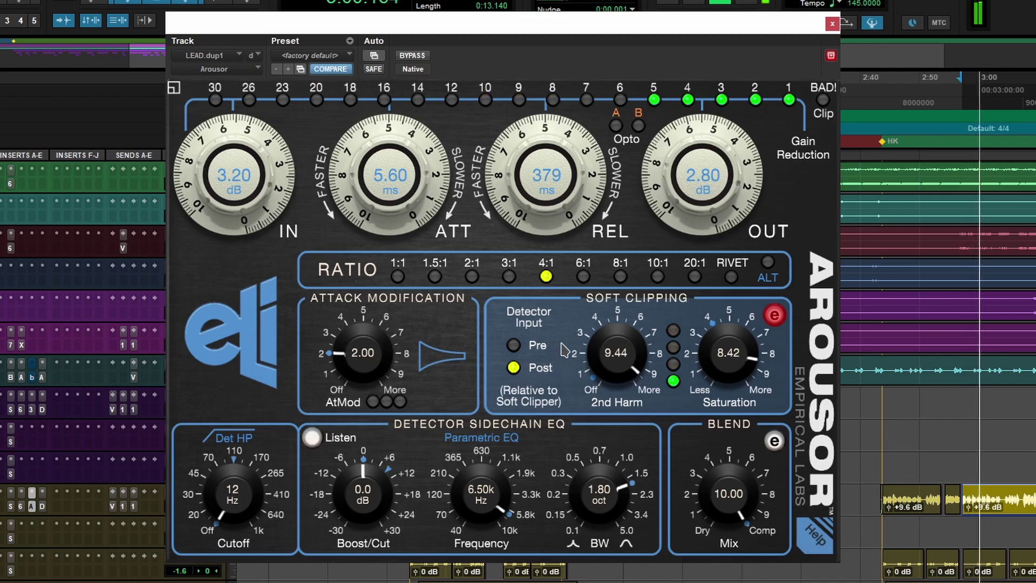
drag(713, 357, 702, 332)
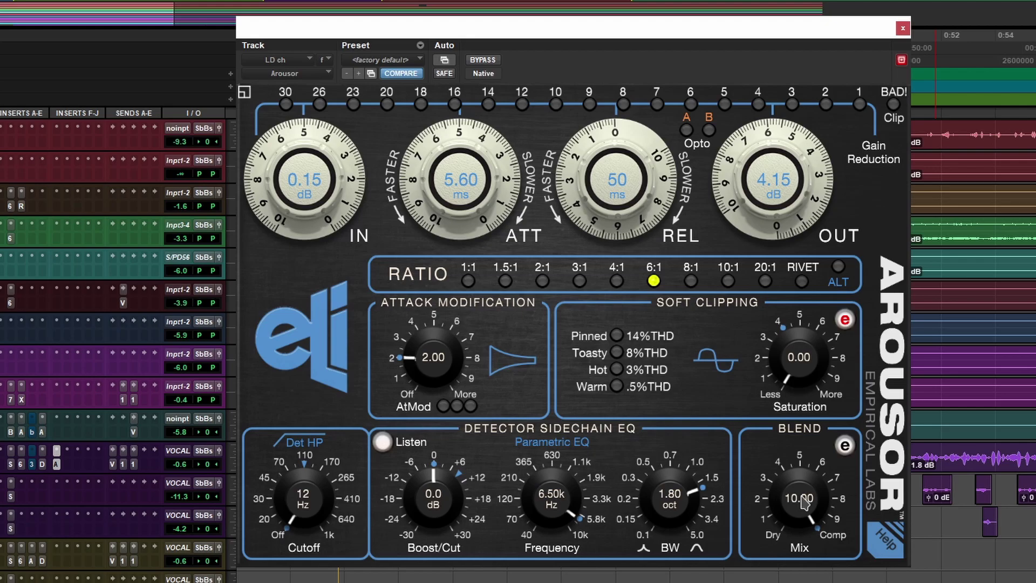
Step: Show and hide the extended Blend controls with Dry Level Trim in the LD ch Arousor
click(845, 450)
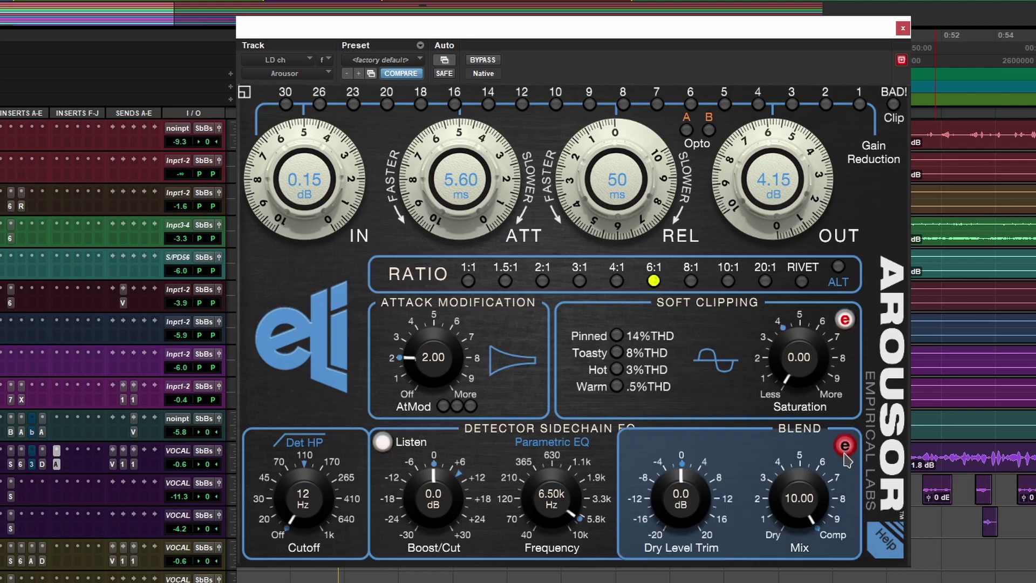
click(845, 448)
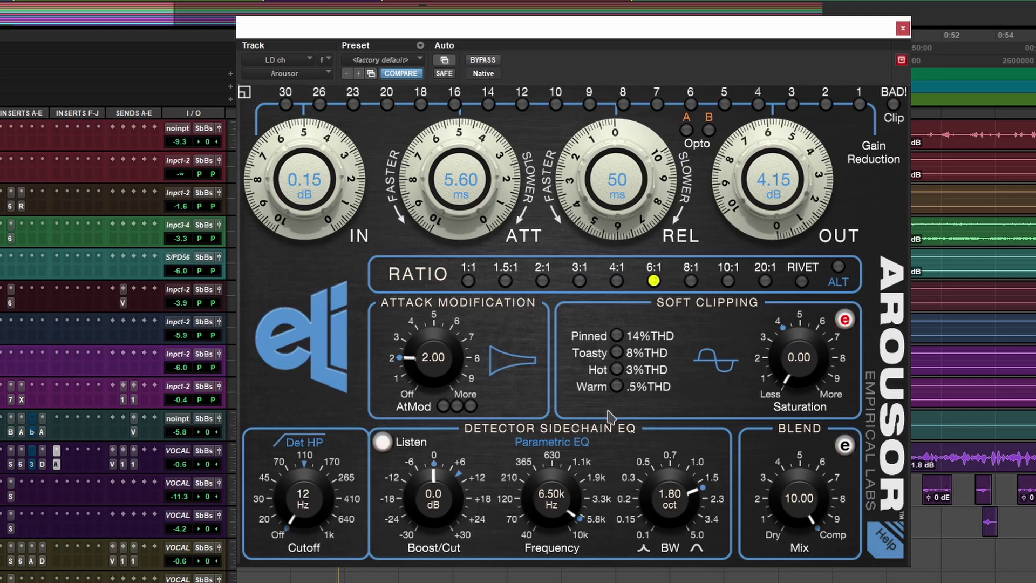
Step: Enable Listen for the detector sidechain EQ, set Boost/Cut to 20.5 dB, and sweep Frequency to 8.47 kHz
click(383, 443)
drag(432, 505, 407, 463)
alt+click(433, 494)
drag(542, 499, 518, 526)
drag(430, 522, 416, 418)
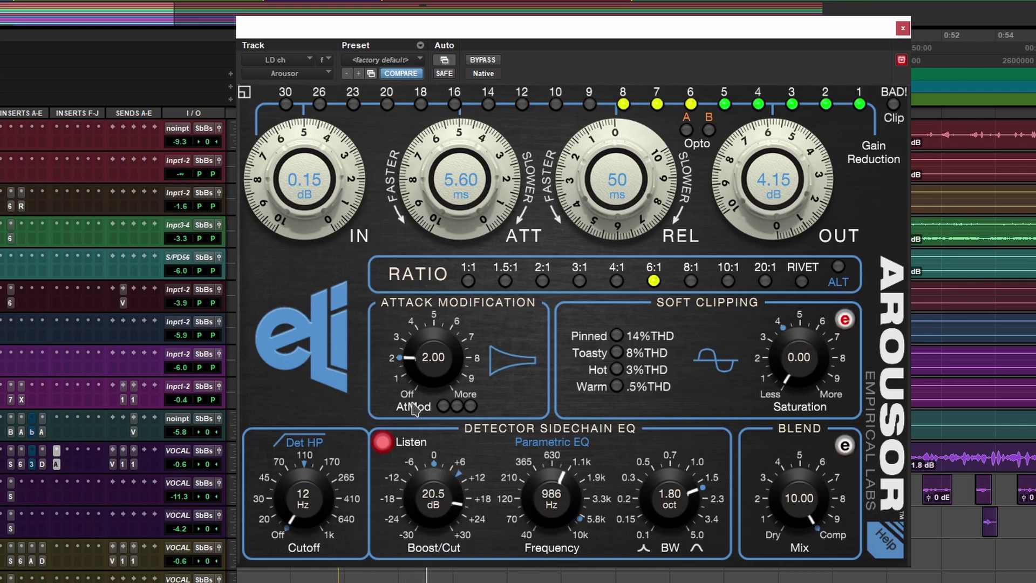
drag(540, 518, 531, 366)
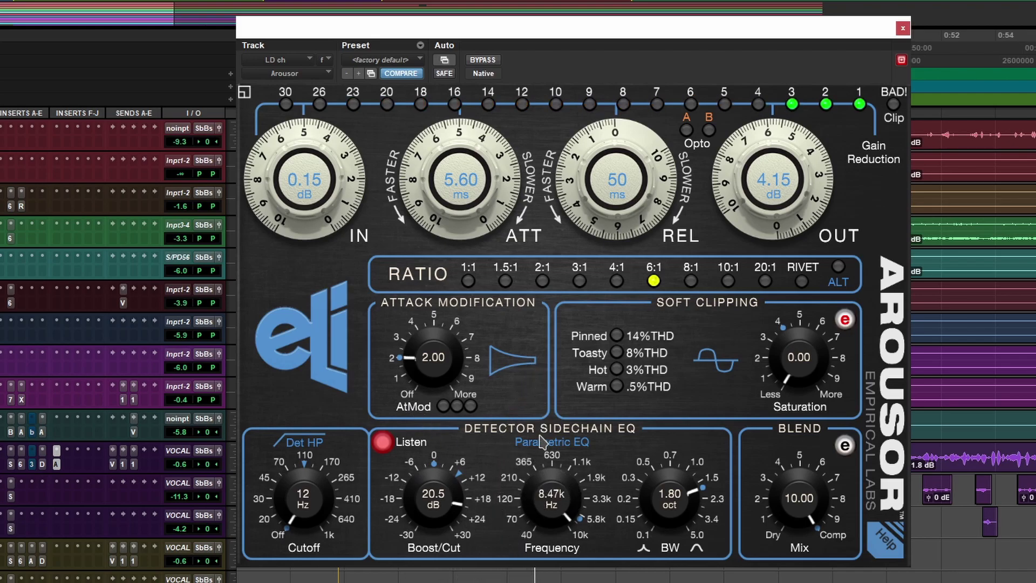
Step: Set the detector sidechain EQ bandwidth to 0.61 oct and Frequency to 40 Hz, and turn Listen off
drag(651, 480, 654, 531)
drag(558, 518, 527, 582)
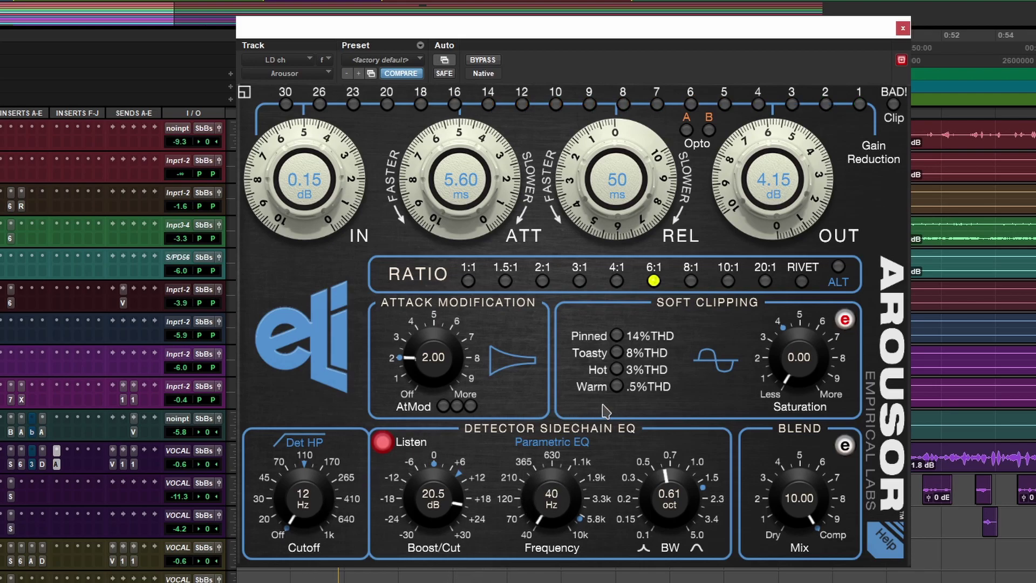
right_click(563, 500)
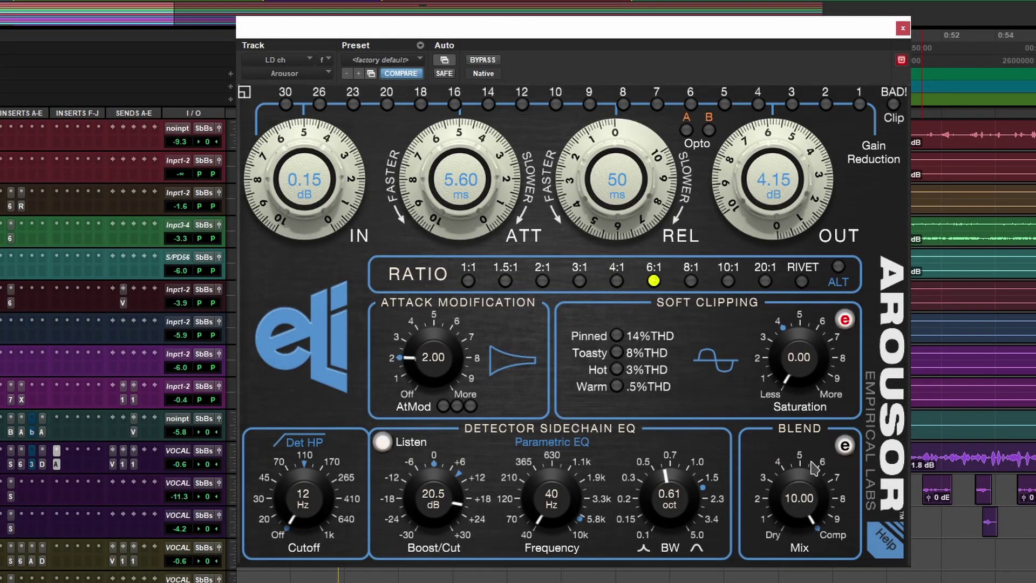
Step: Sweep the Blend Mix toward Dry and return it to 10.00, fully compressed
drag(801, 488, 786, 577)
drag(792, 528, 777, 582)
drag(777, 582, 858, 305)
Step: Show the extended Blend controls, set Dry Level Trim to -1.1 dB and Mix to 4.96, and readjust the trim
click(844, 447)
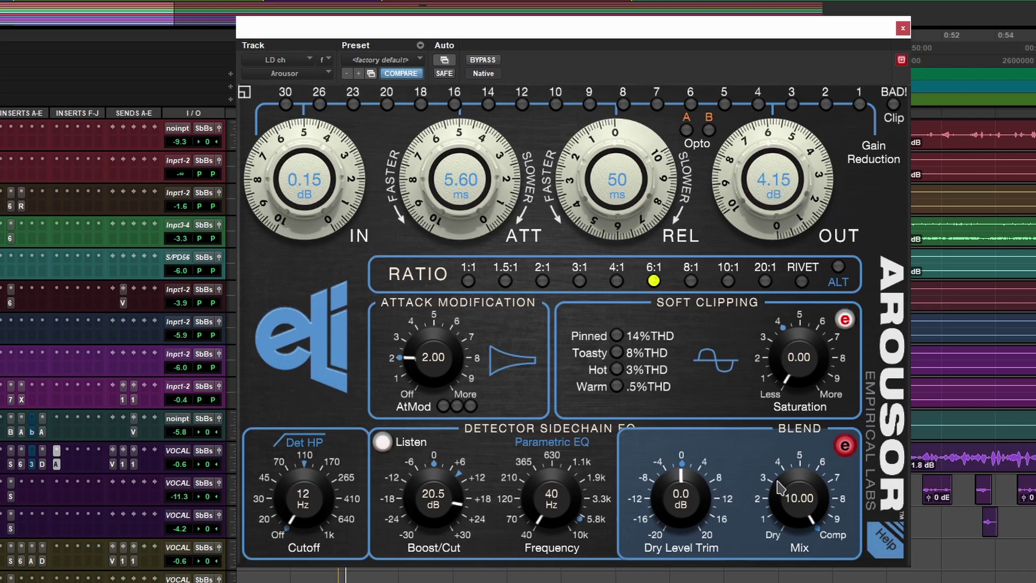
drag(676, 510, 653, 327)
drag(781, 497, 787, 567)
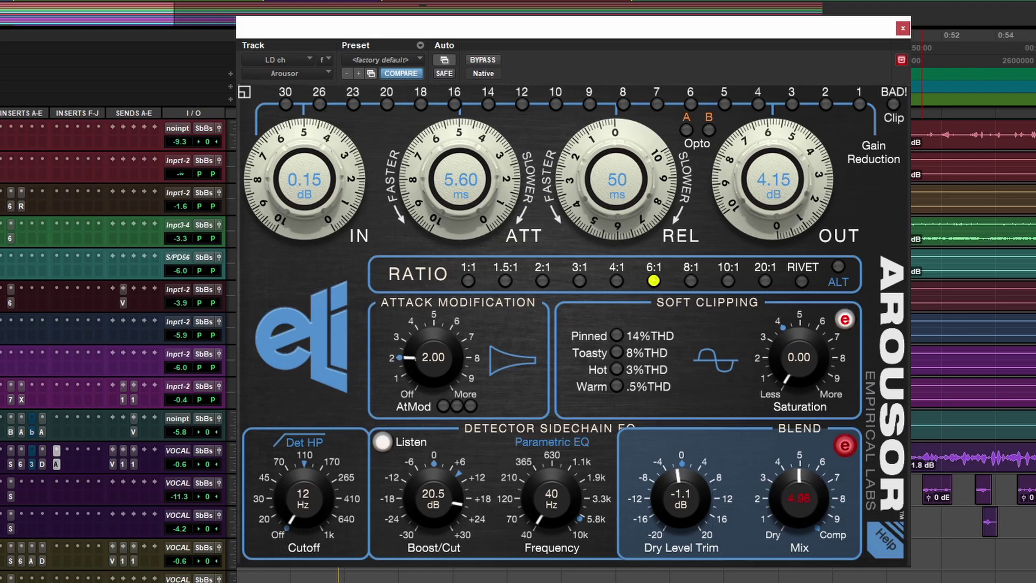
drag(688, 516, 667, 426)
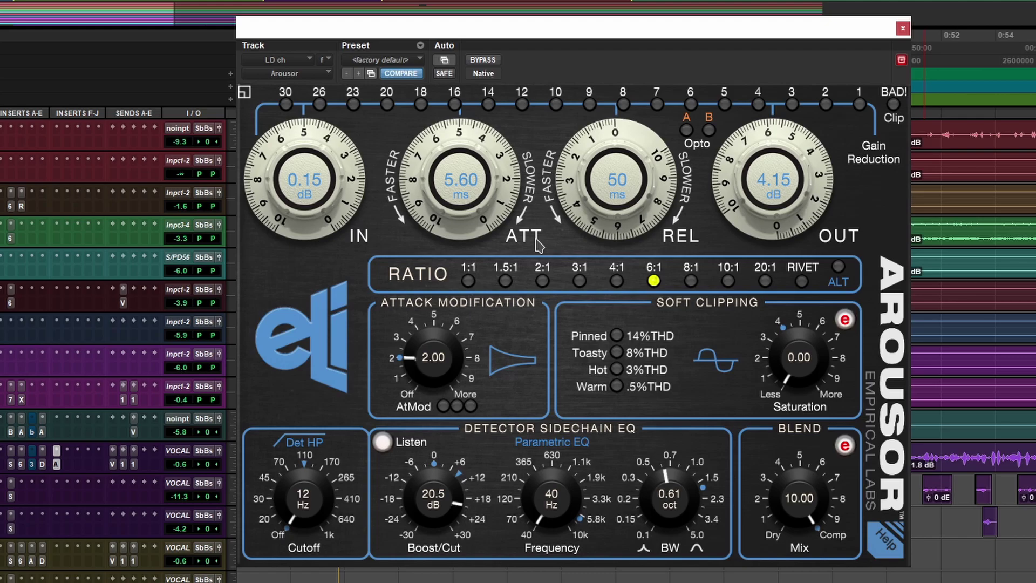
Step: Set the Arousor's input gain to 17.75 dB and compensate the output gain to -5.20 dB
drag(277, 162, 283, 92)
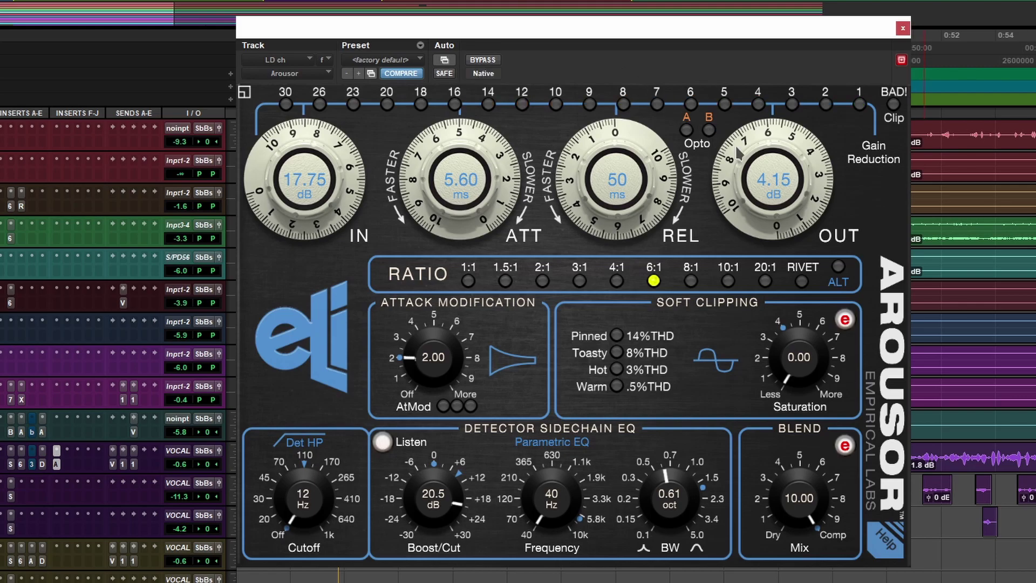
drag(754, 158, 753, 197)
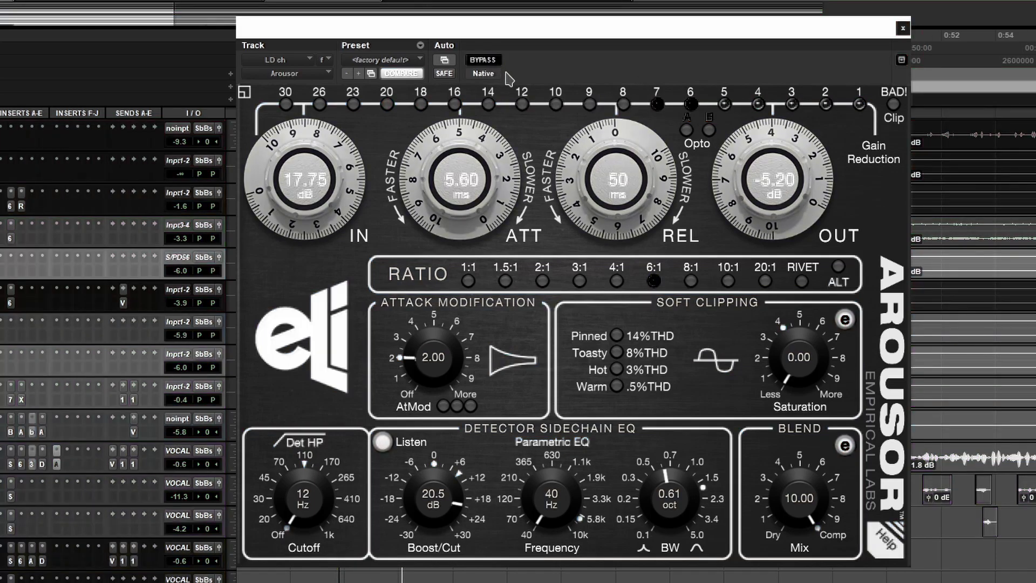